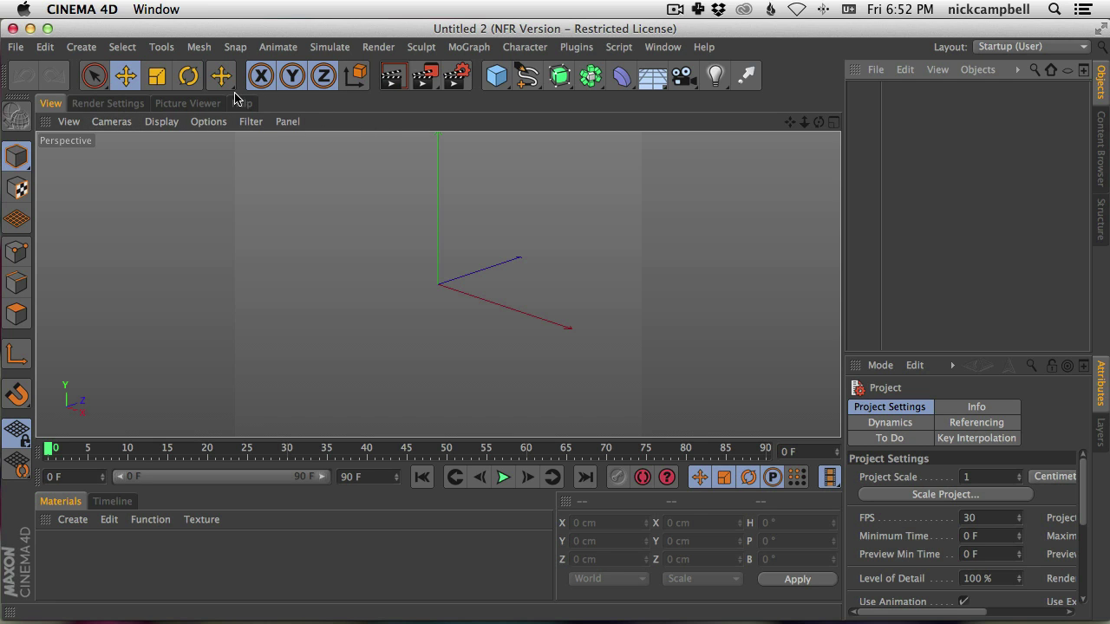
- Load the default Startup layout from Window > Customization > Layouts
left_click(668, 48)
mouse_move(681, 73)
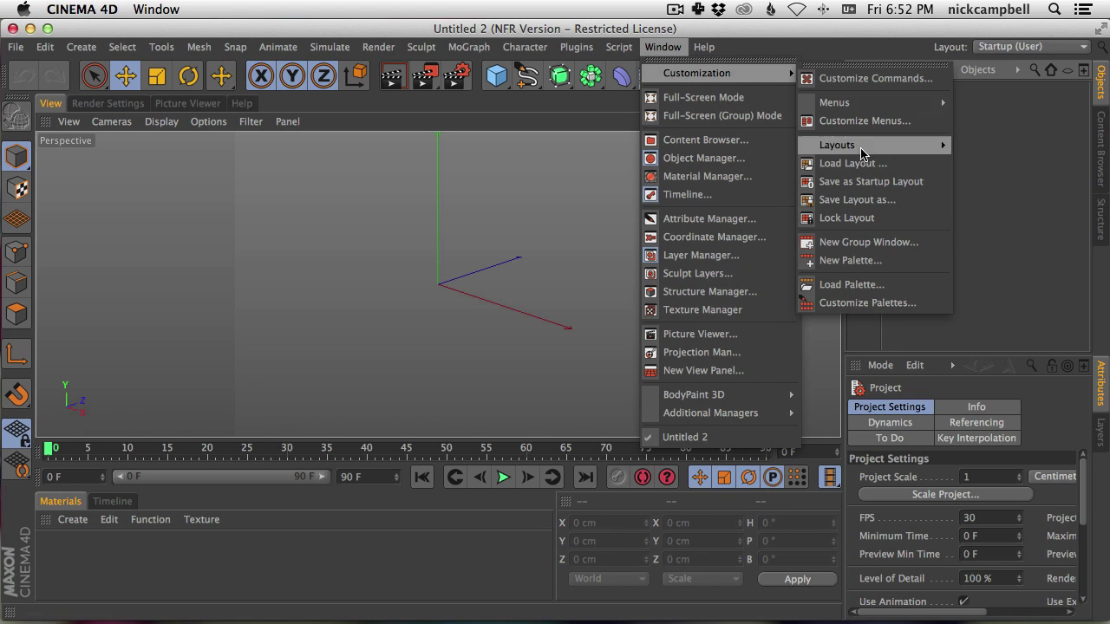
mouse_move(864, 151)
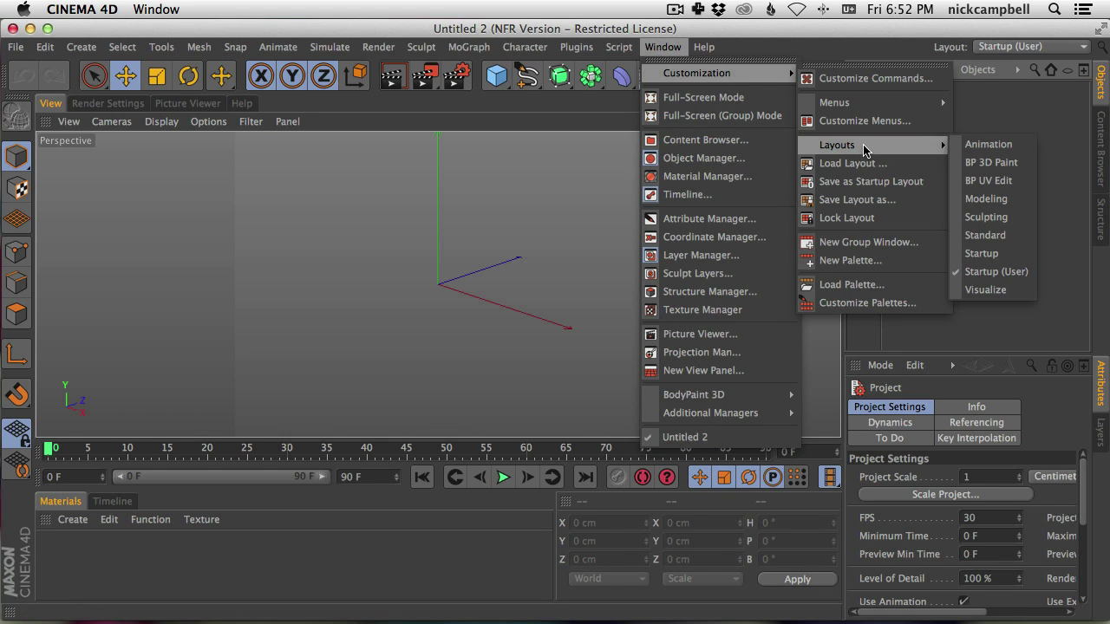
left_click(986, 253)
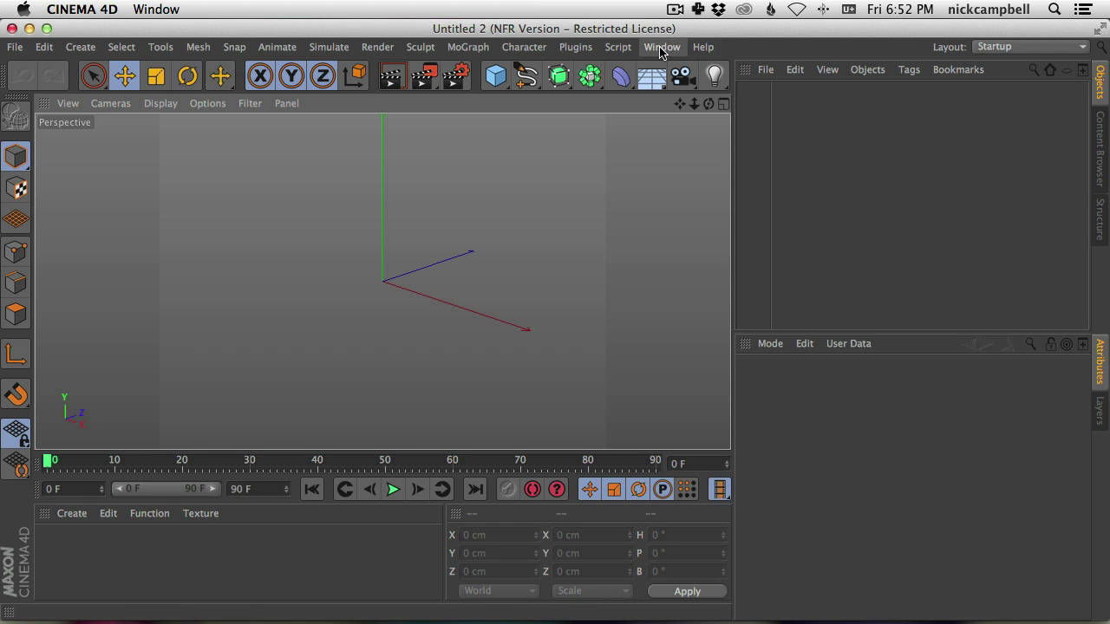
- Open Render Settings and dock it as a tab beside the viewport's View tab
left_click(455, 78)
left_click_drag(406, 25, 568, 122)
left_click_drag(179, 148, 83, 171)
left_click(214, 124)
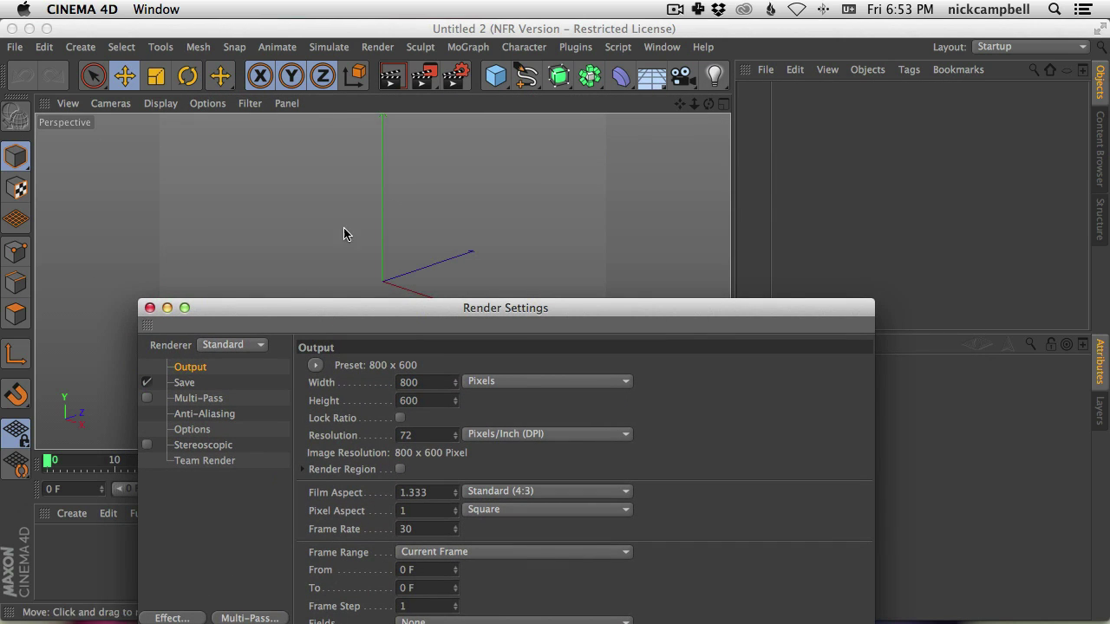
left_click_drag(304, 310, 374, 119)
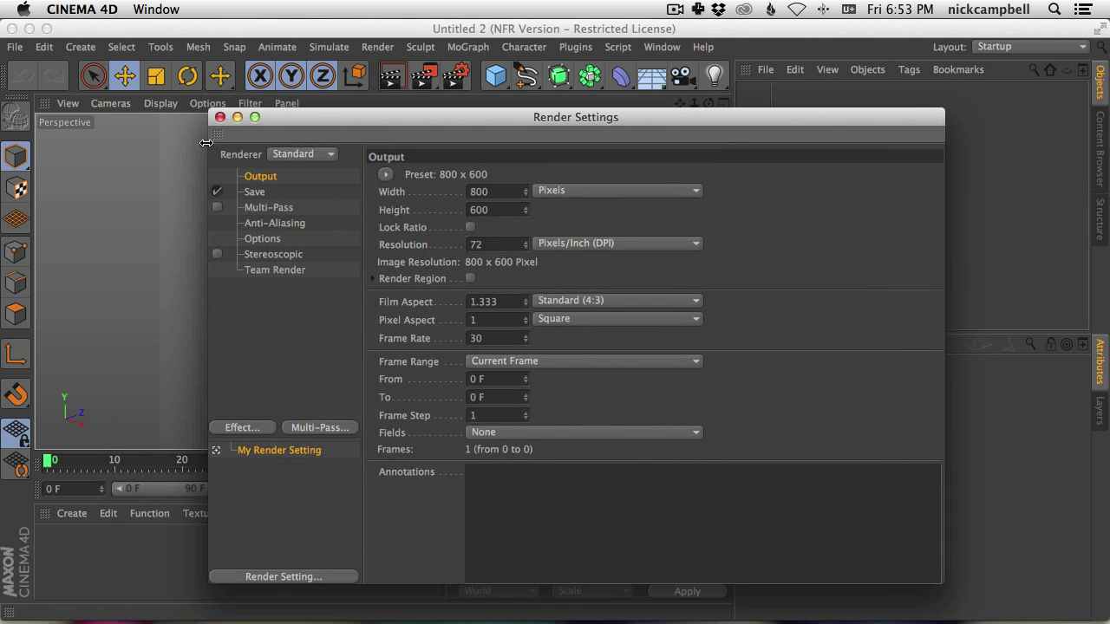
left_click_drag(216, 136, 50, 107)
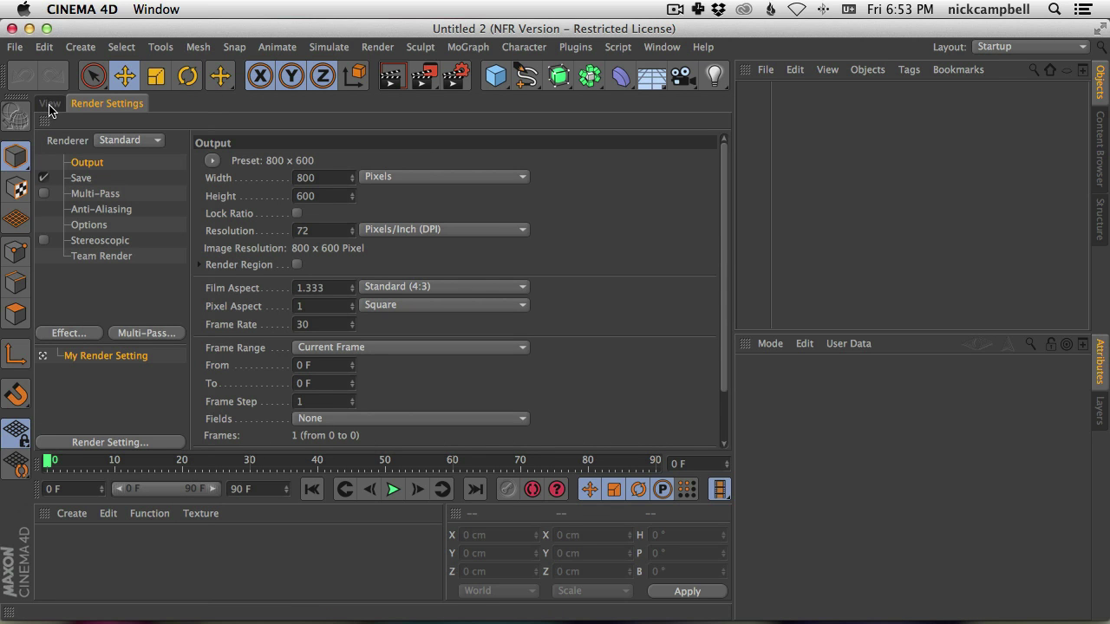
left_click(52, 105)
left_click(102, 106)
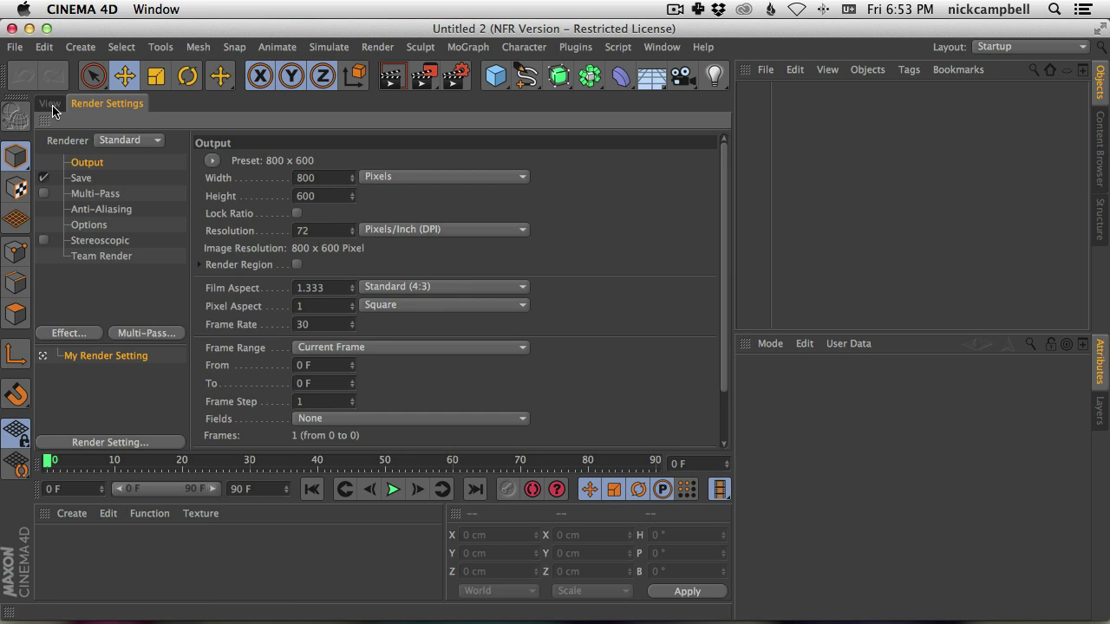
left_click(52, 104)
left_click(104, 106)
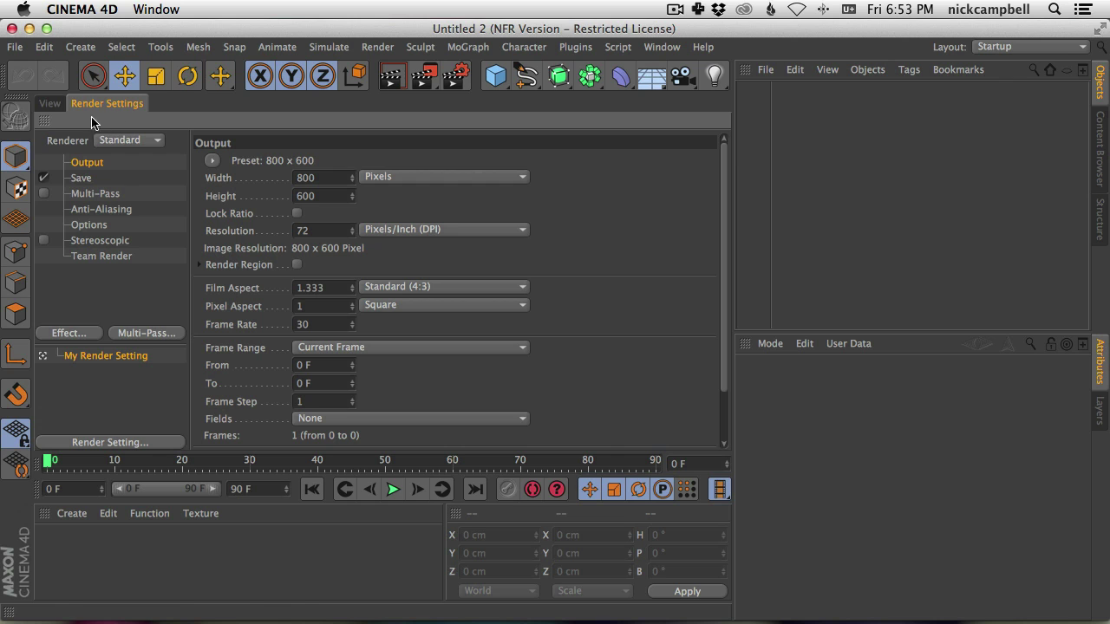
- Render the scene to the Picture Viewer at 800x600 and dock it as a tab beside Render Settings
left_click(424, 76)
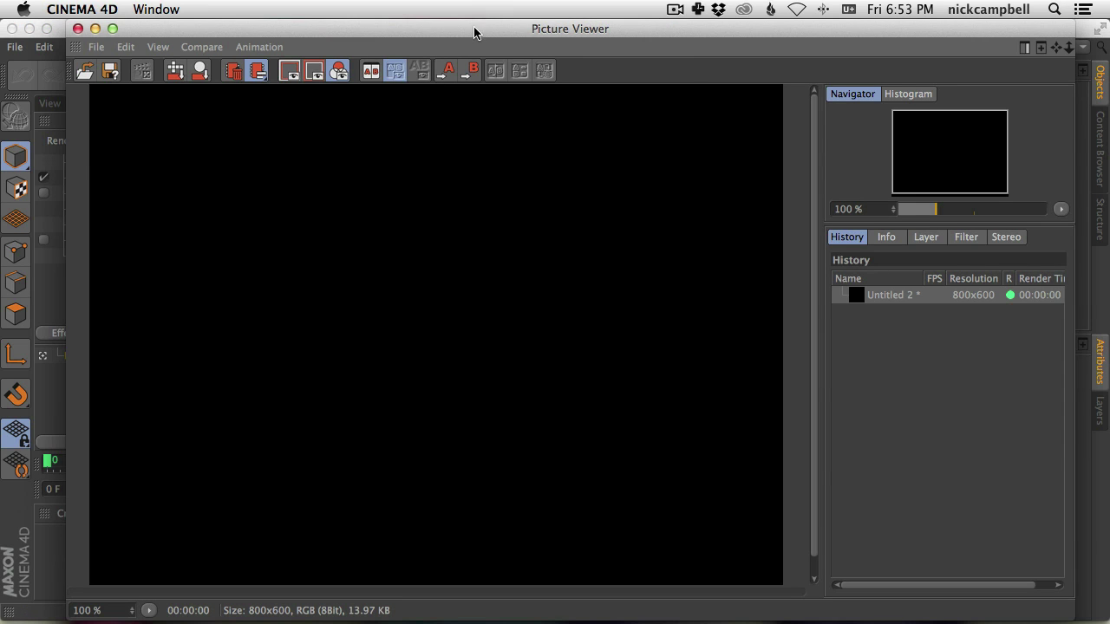
left_click_drag(473, 32, 478, 179)
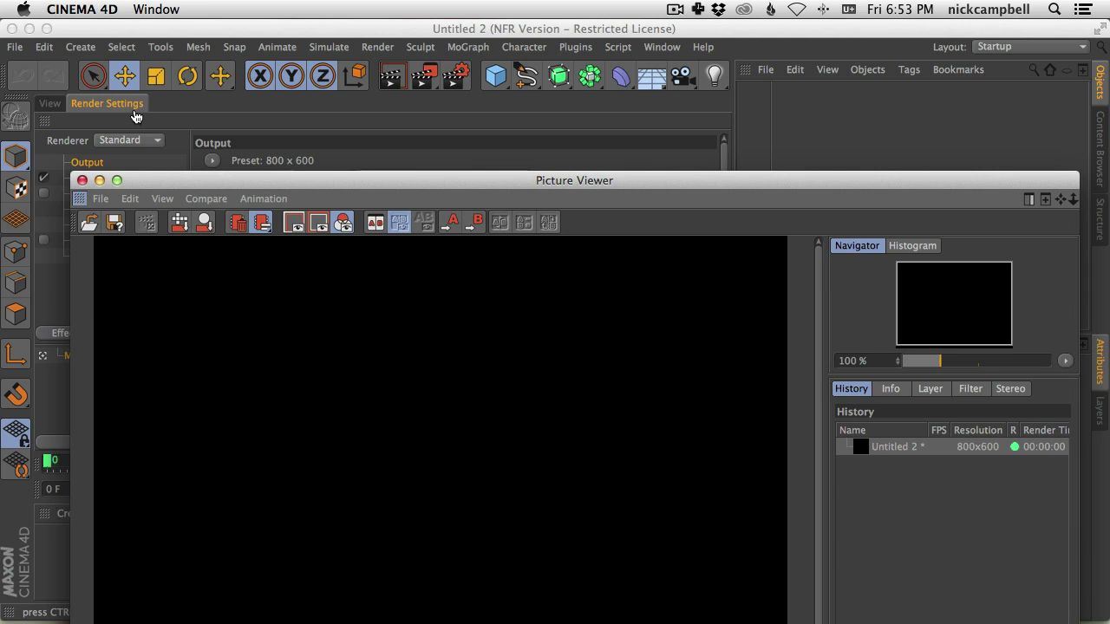
left_click_drag(137, 107, 138, 106)
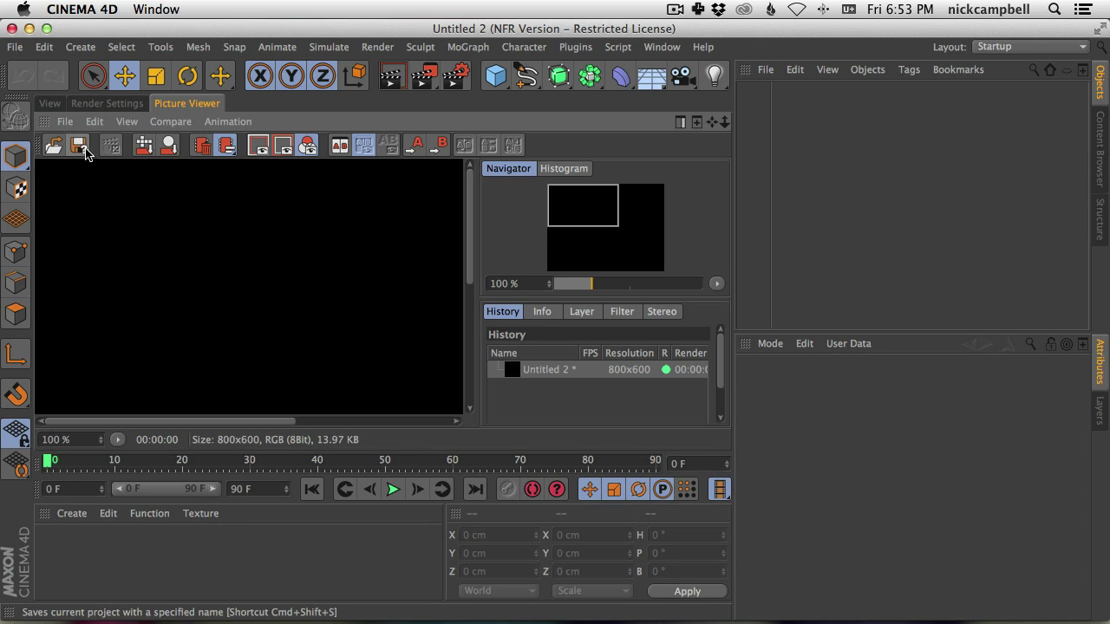
- Open the Help page for Render Region and dock it as a fourth tab beside View
left_click(104, 110)
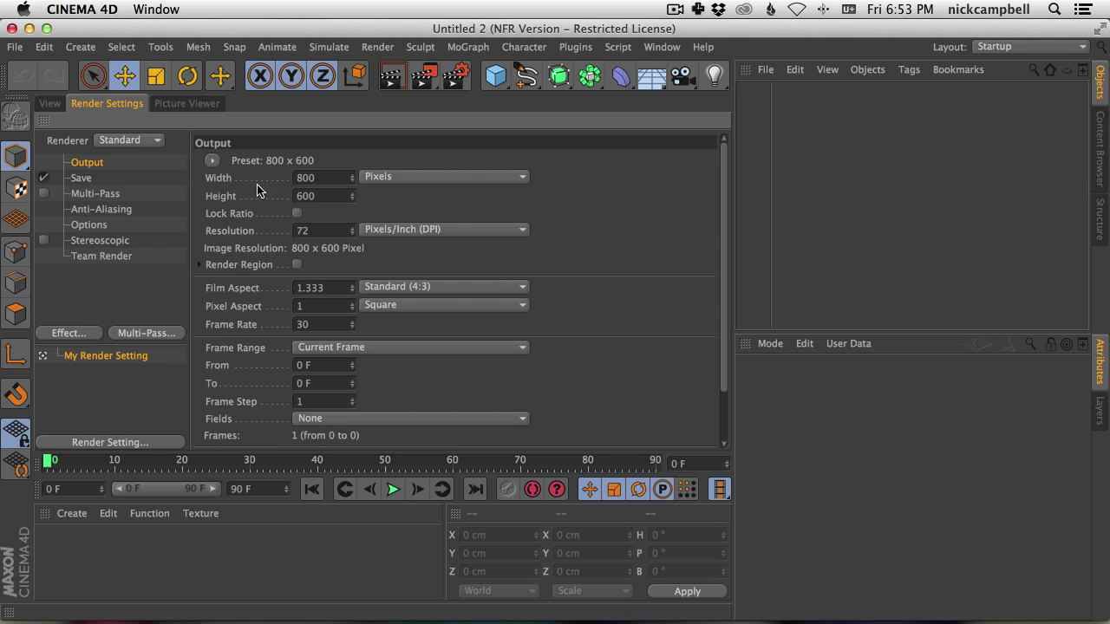
right_click(221, 200)
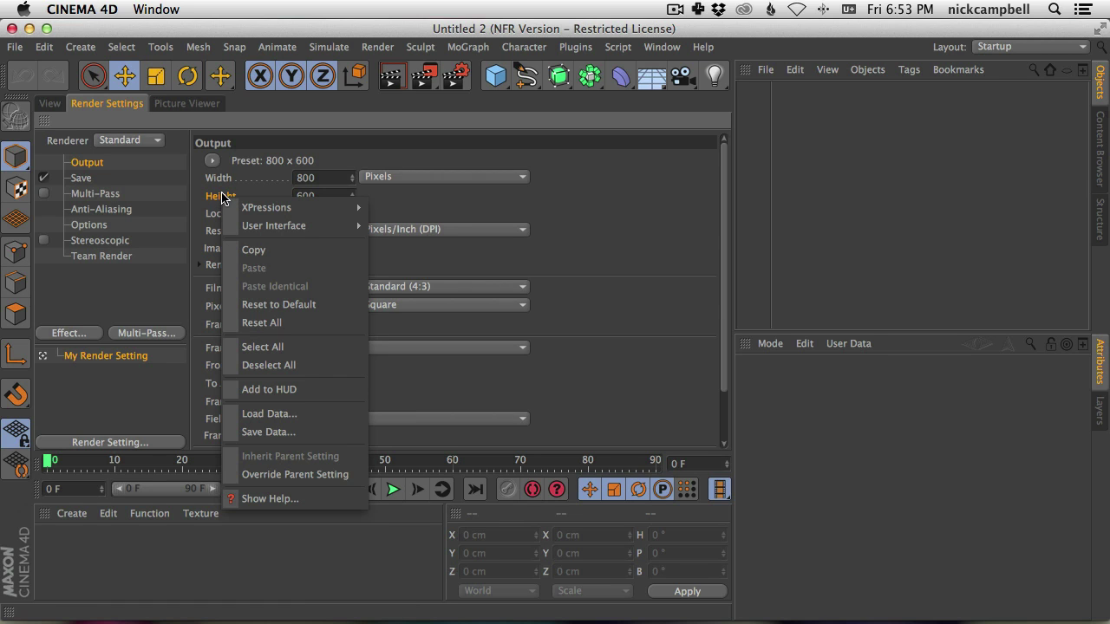
left_click(220, 284)
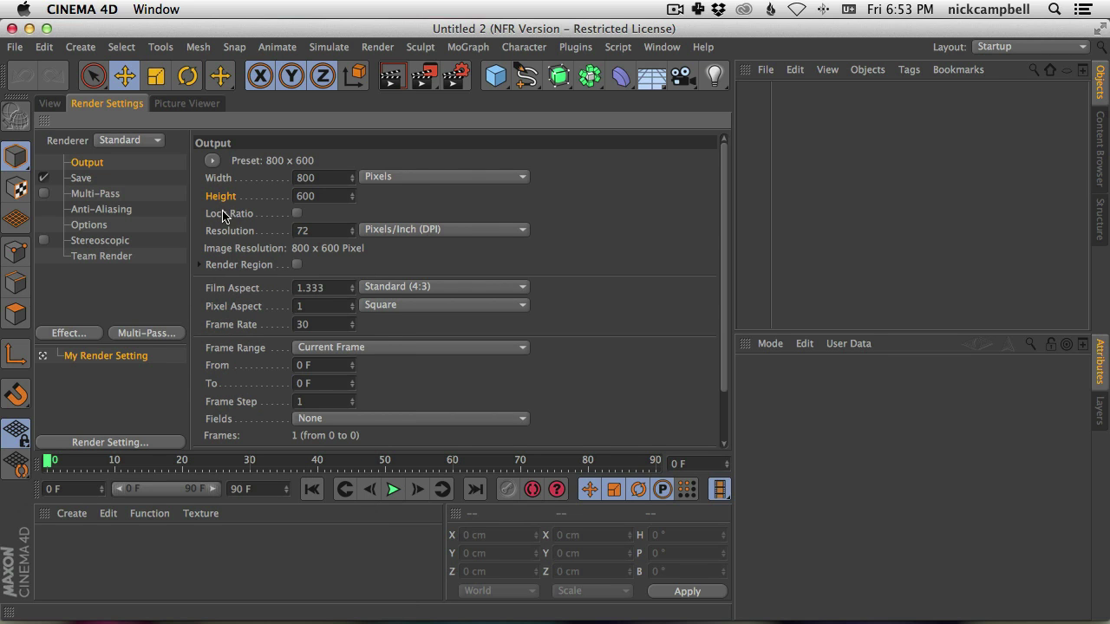
right_click(251, 271)
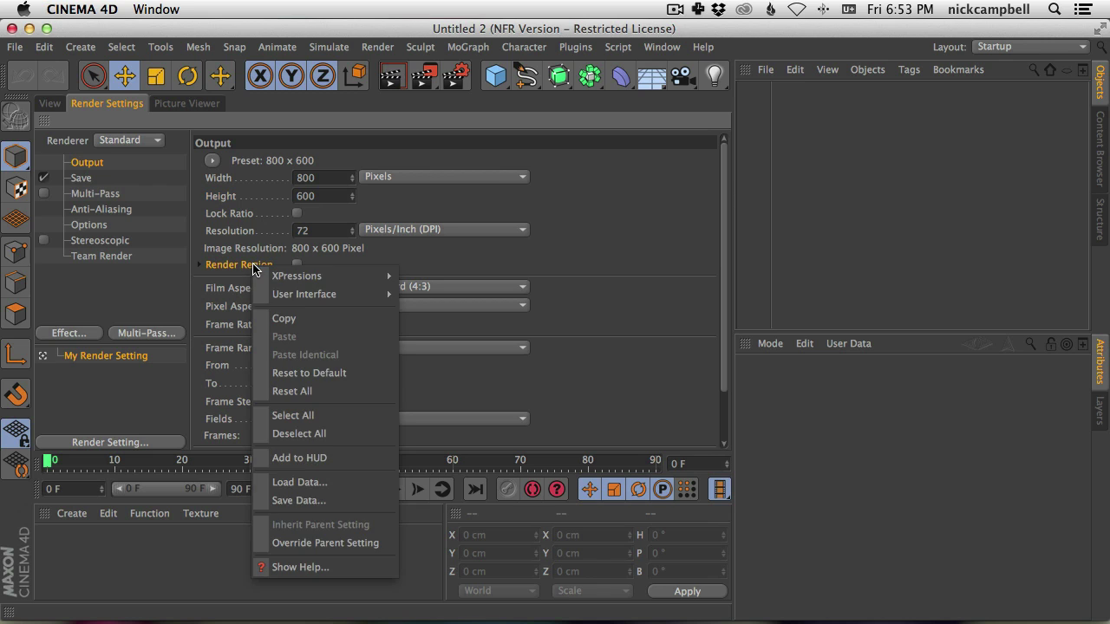
left_click(299, 567)
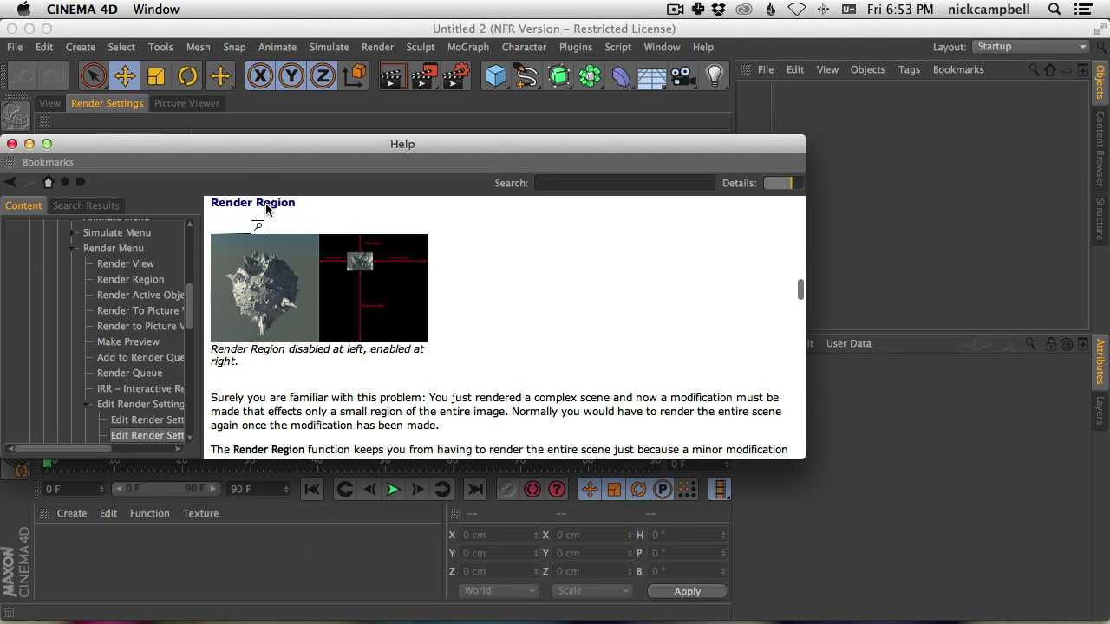
left_click_drag(247, 141, 464, 105)
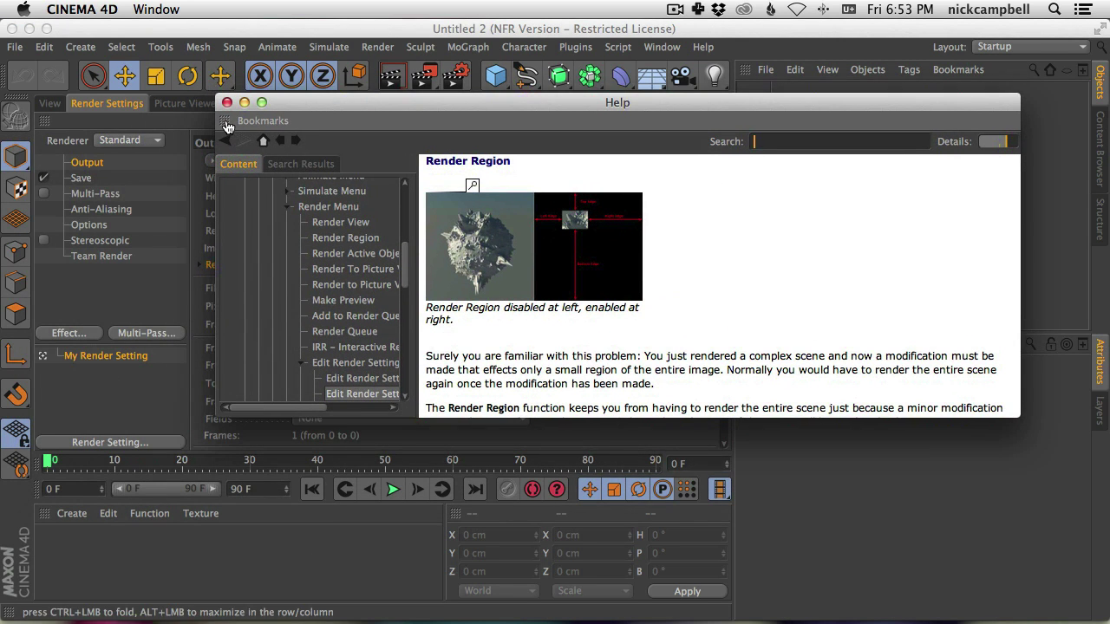
mouse_move(227, 120)
left_mouse_down()
mouse_move(267, 119)
mouse_move(321, 187)
mouse_move(218, 105)
mouse_move(212, 114)
left_mouse_up()
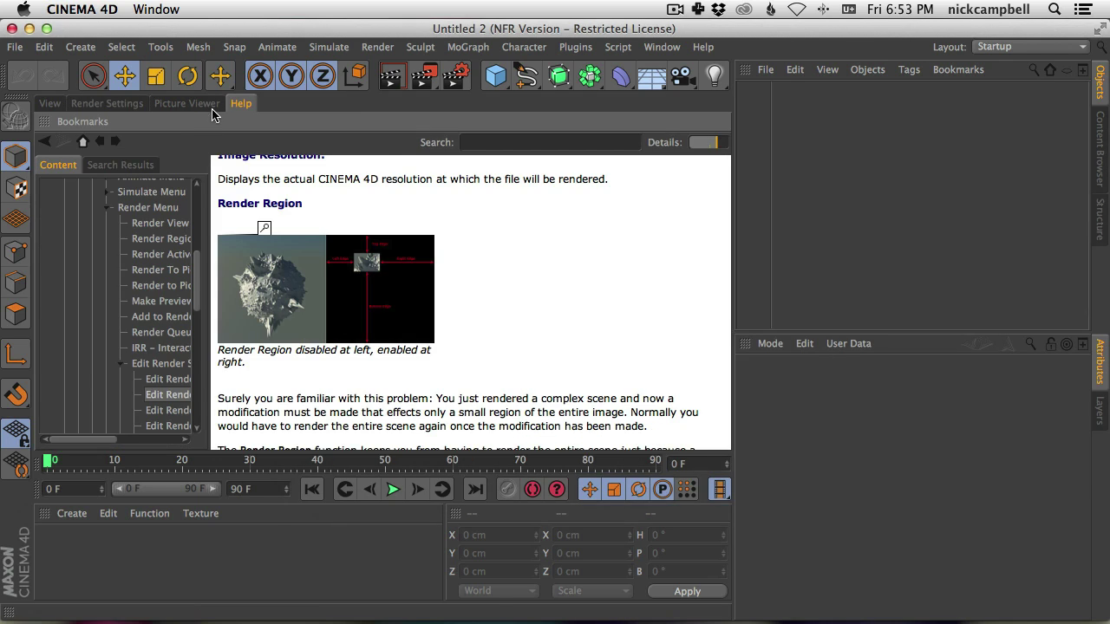
left_click(49, 103)
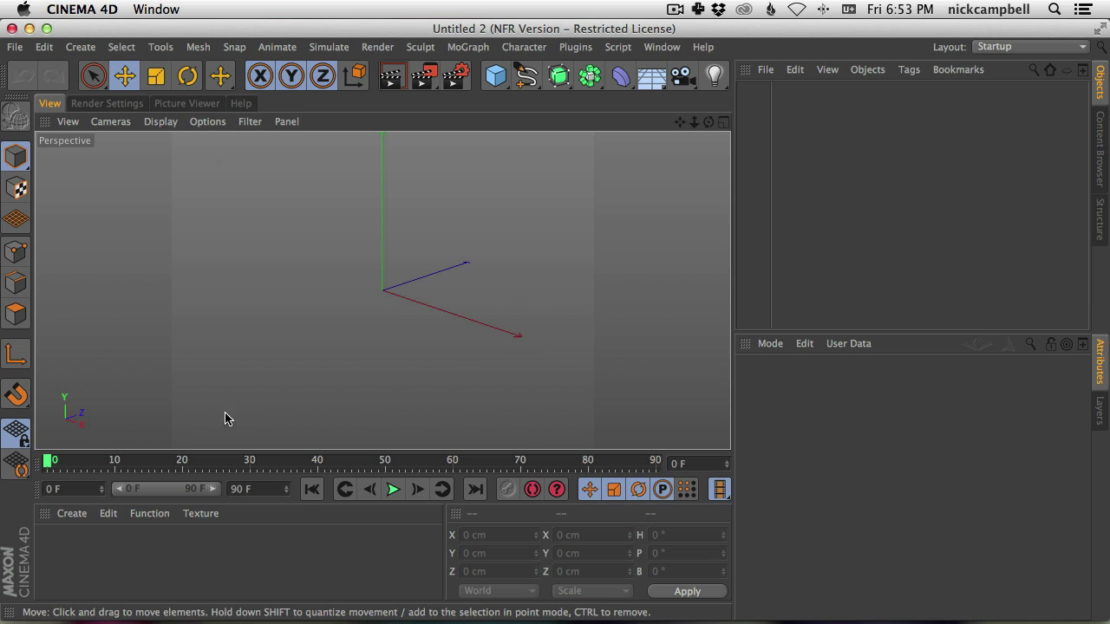
- Save the current tabbed arrangement as the Startup layout
left_click(669, 49)
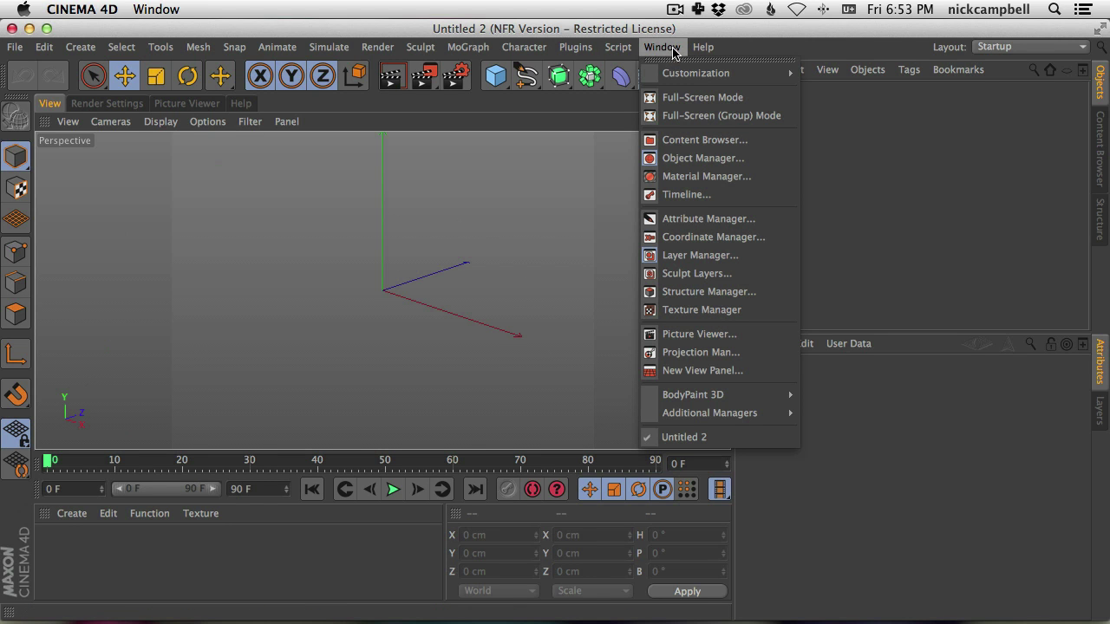
mouse_move(693, 81)
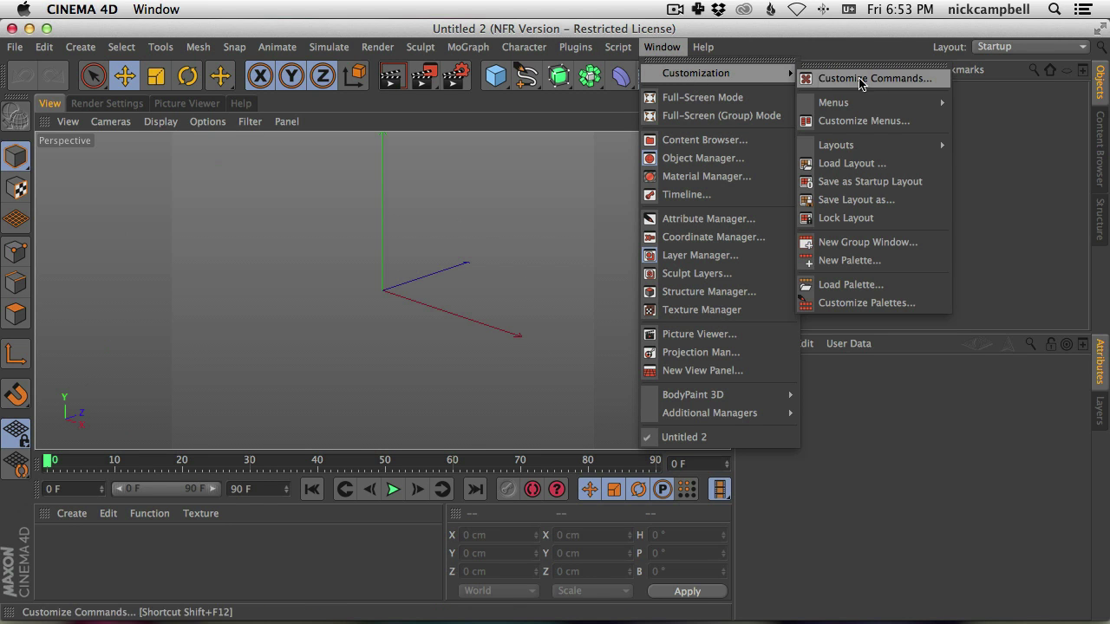
mouse_move(850, 147)
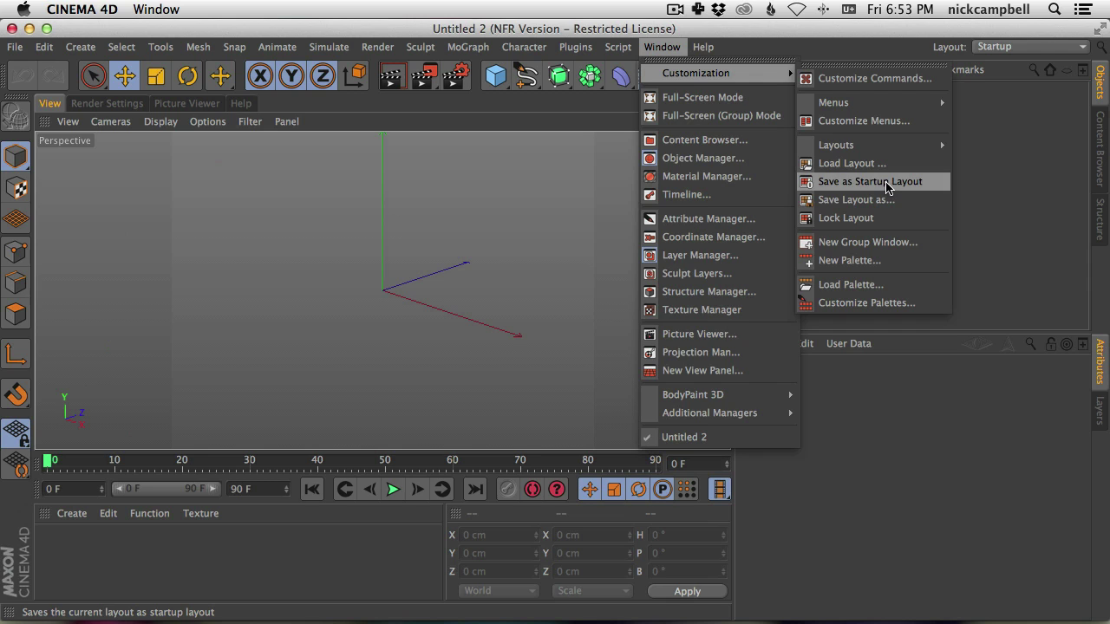
left_click(886, 183)
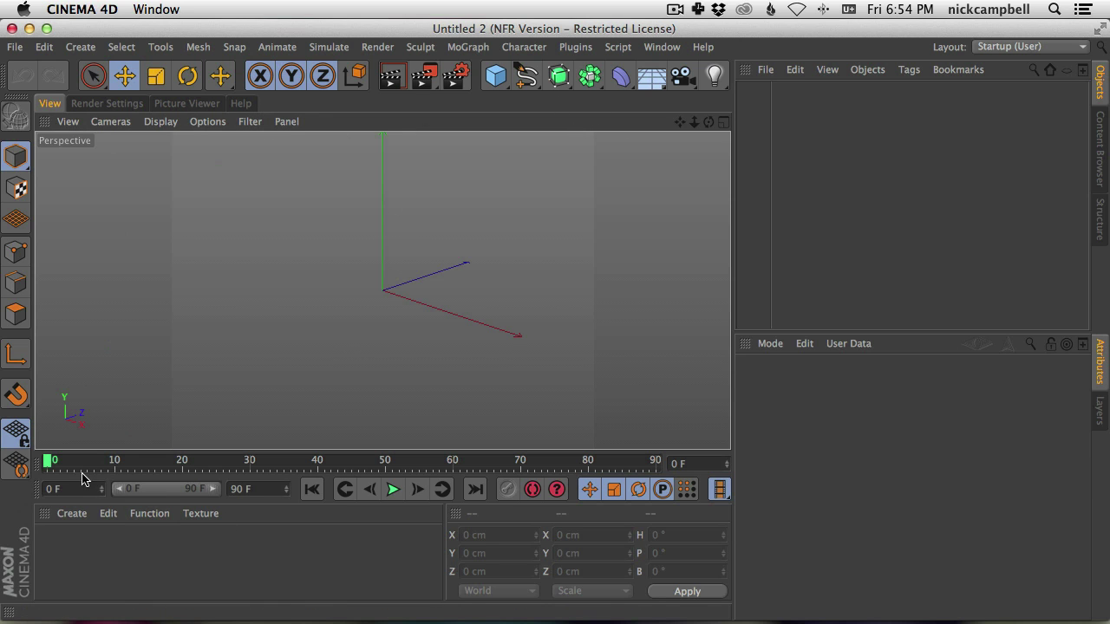
- Bring up the Save Layout as option, then cancel without saving
left_click(662, 47)
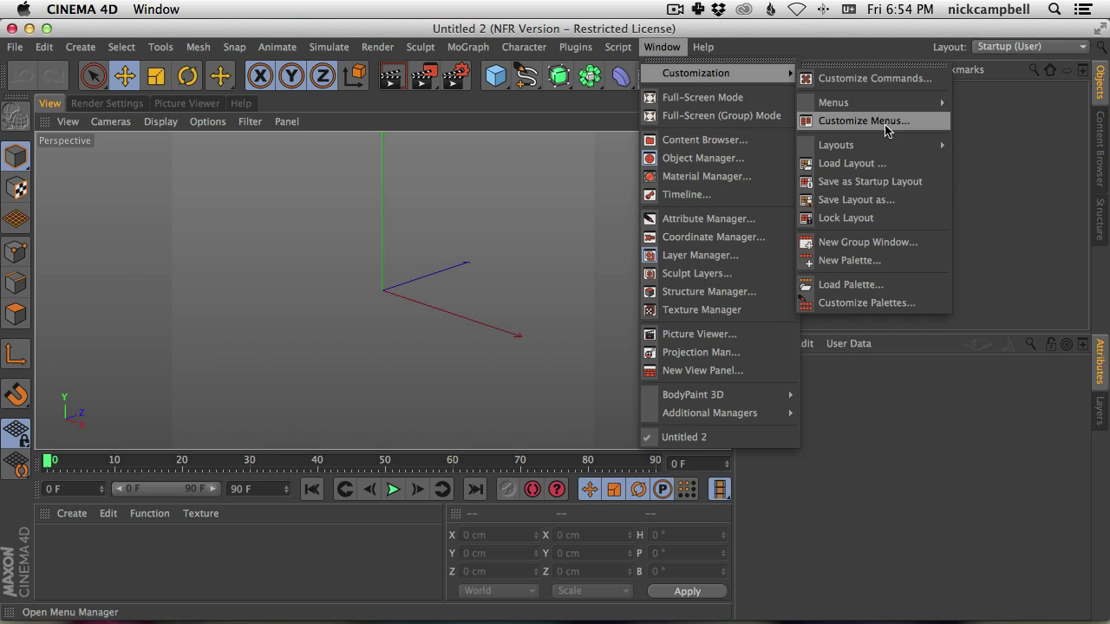
left_click(869, 204)
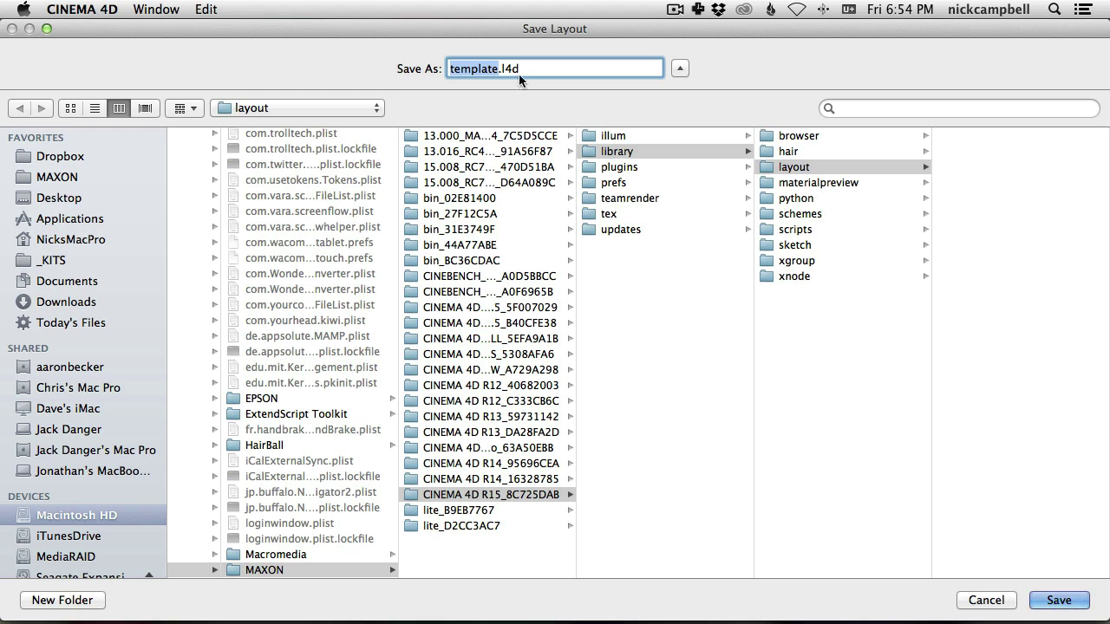
left_click(988, 601)
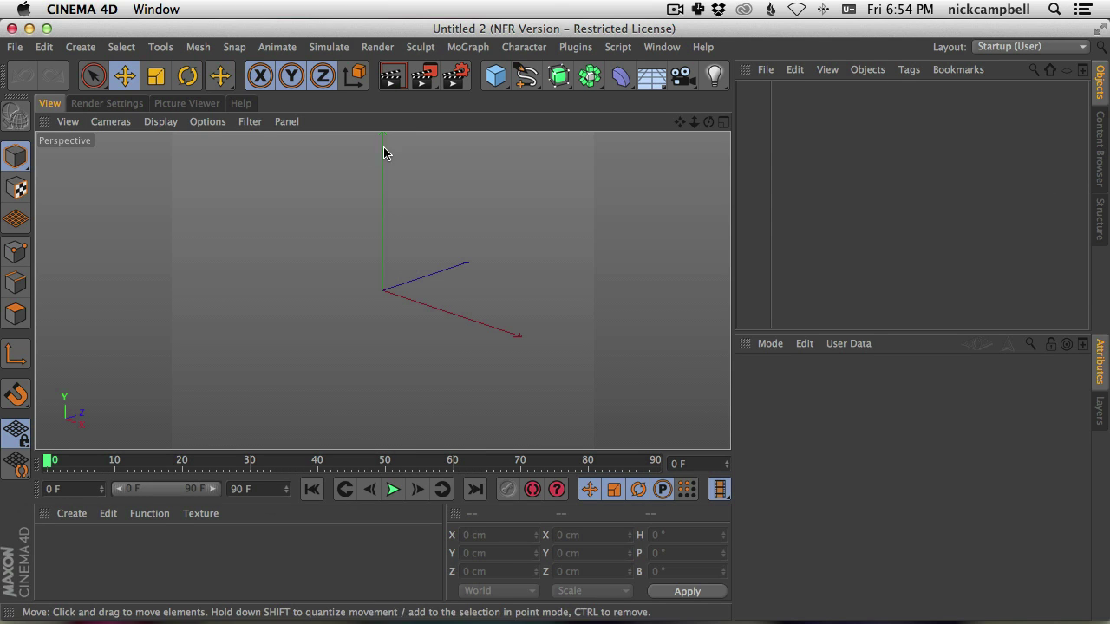
left_click(1099, 146)
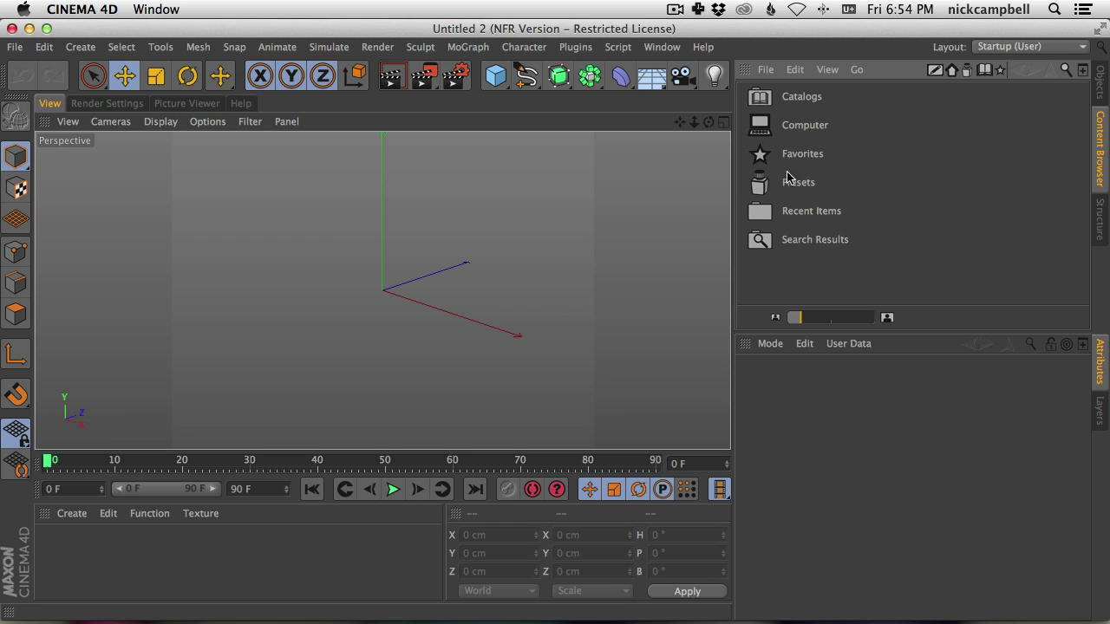
double_click(763, 191)
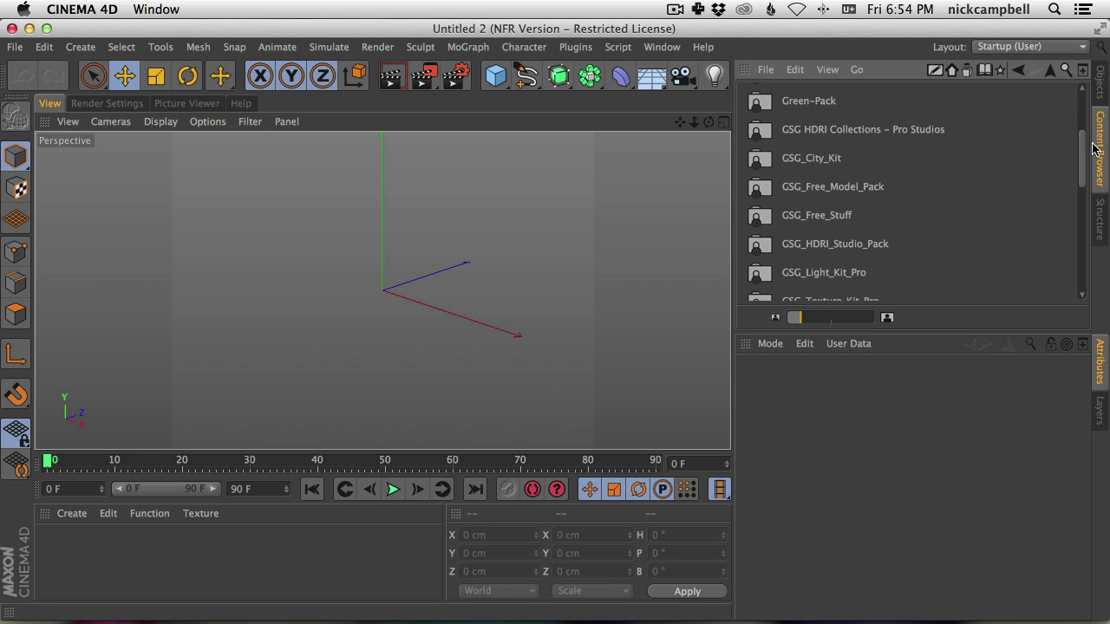
scroll(1082, 151, "down", 1)
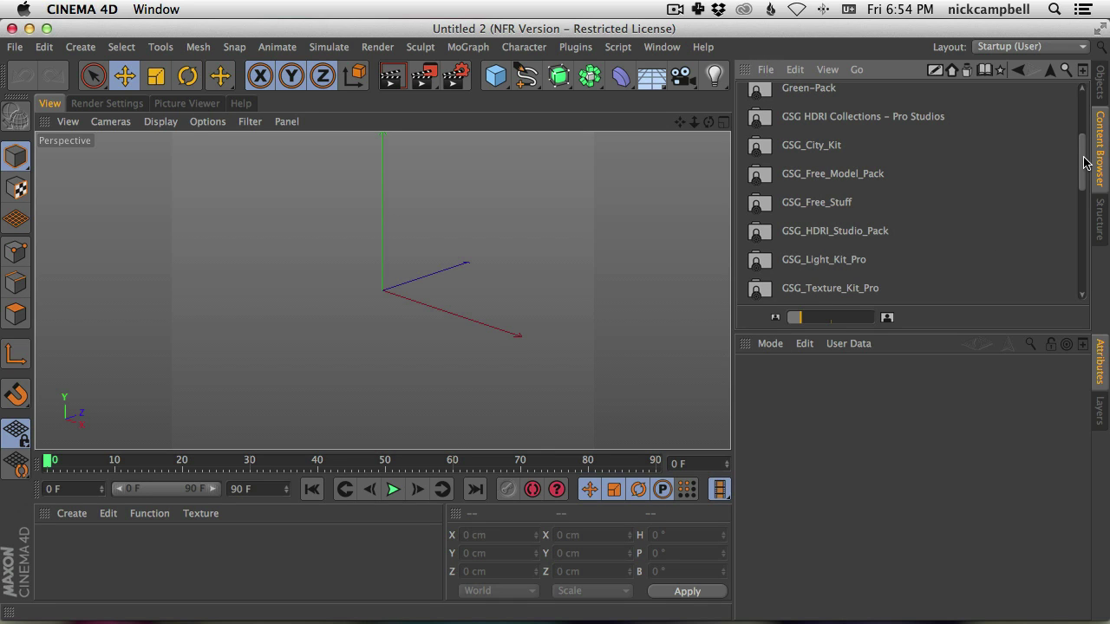
scroll(1084, 162, "up", 1)
scroll(874, 176, "down", 1)
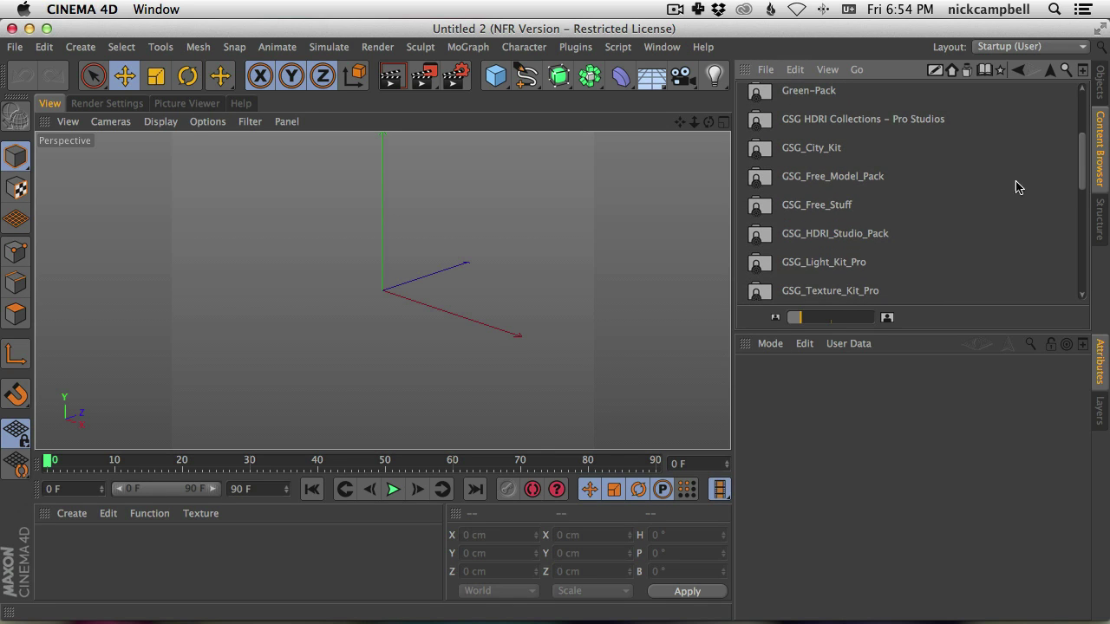
scroll(1080, 156, "up", 3)
scroll(1079, 156, "down", 5)
scroll(1080, 156, "up", 2)
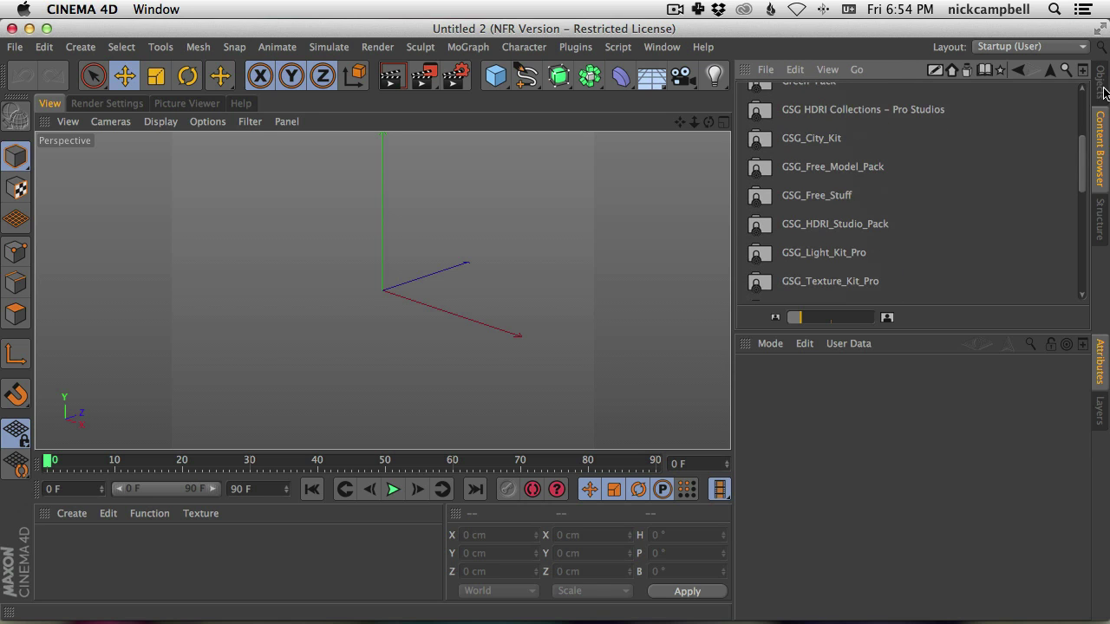
left_click(1098, 87)
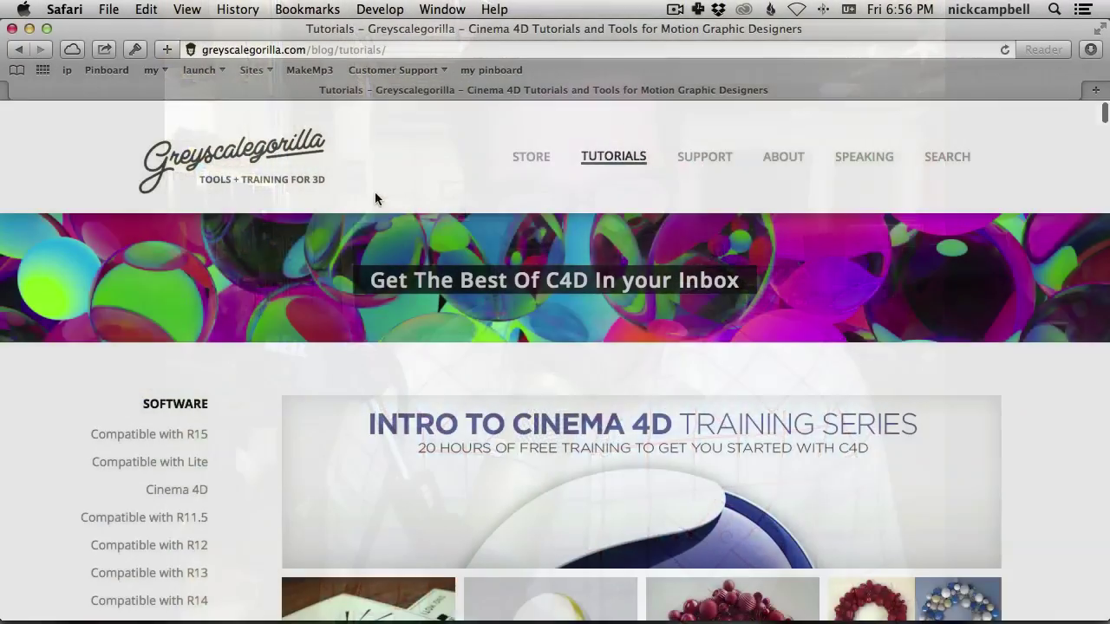
- Filter the tutorials by R12, Intro and Lighting, ending on the Rendering focus
scroll(375, 201, "down", 5)
scroll(377, 201, "up", 1)
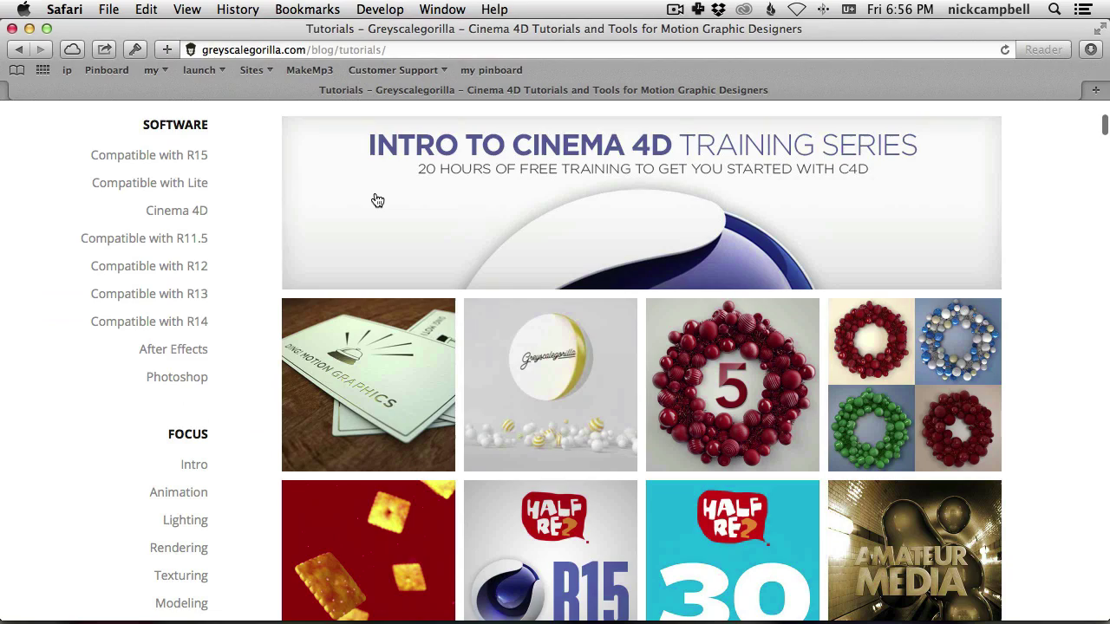
left_click(196, 269)
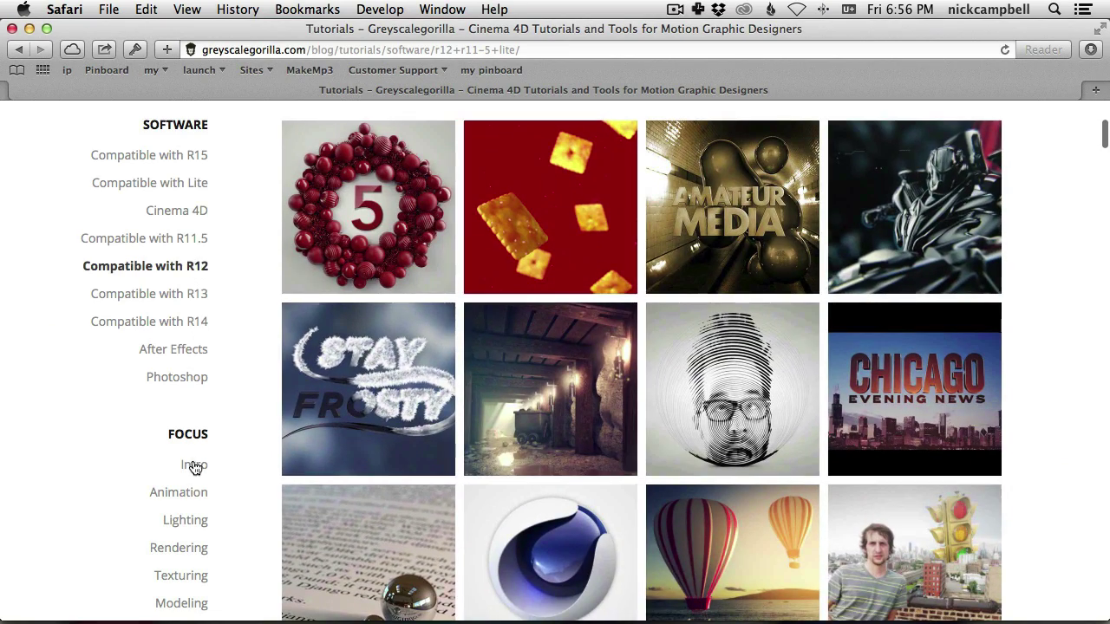
left_click(193, 466)
left_click(187, 523)
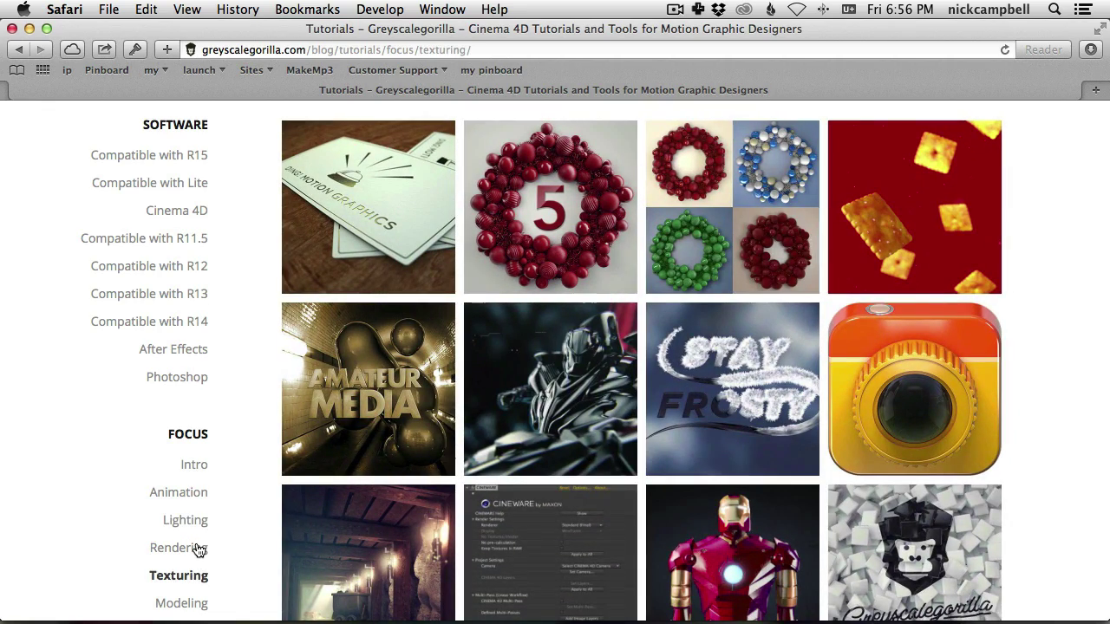
left_click(198, 549)
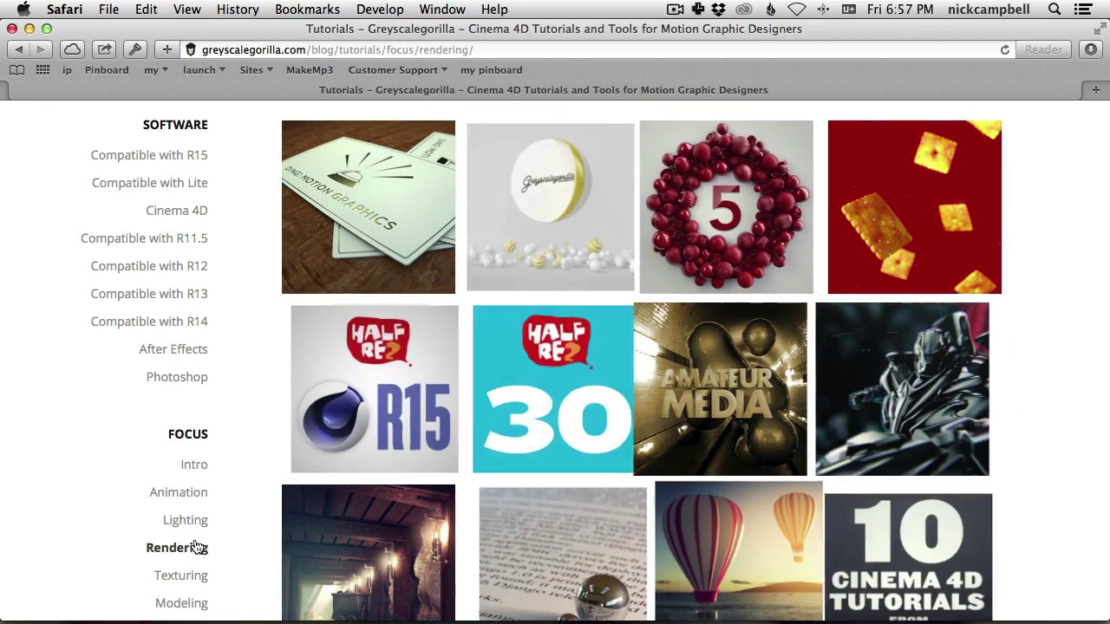